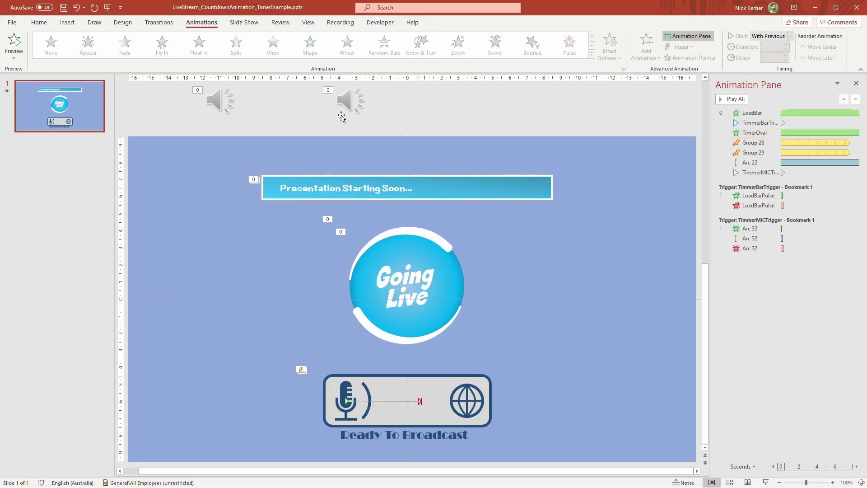
Use Play All to preview the Going Live slide's countdown ring animations.
{"action": "left_click", "coordinate": [13, 44]}
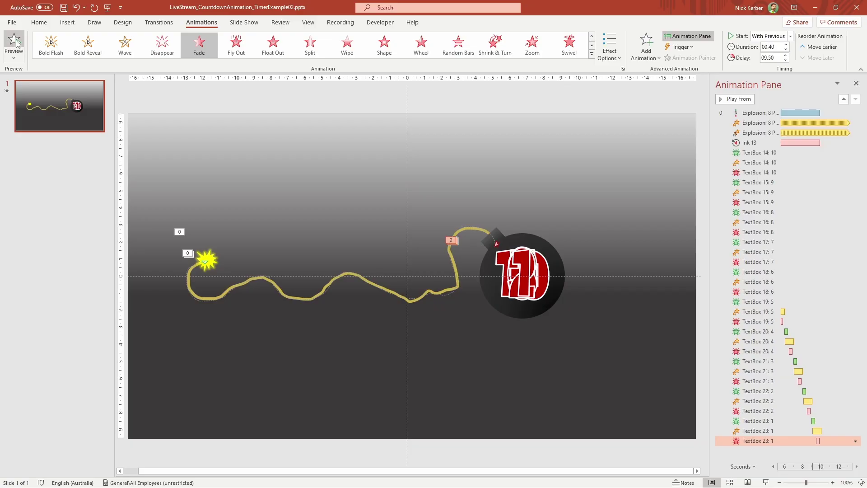
{"action": "left_click", "coordinate": [15, 41]}
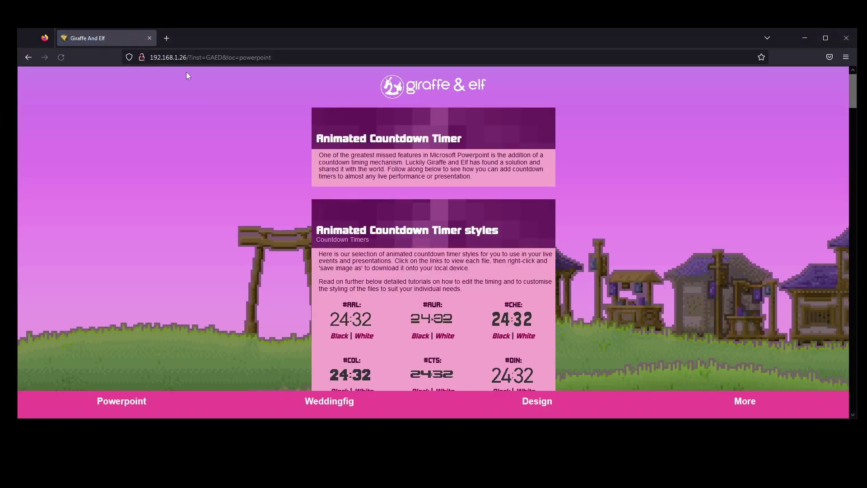
Open the #DIN Black countdown GIF in its own tab, view it, then return to the list.
{"action": "scroll", "coordinate": [286, 175], "scroll_direction": "down", "scroll_amount": 3}
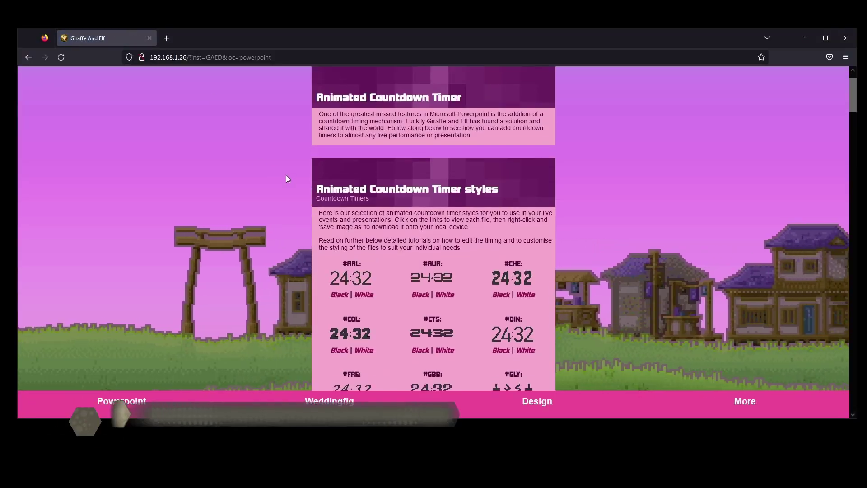
{"action": "scroll", "coordinate": [287, 175], "scroll_direction": "down", "scroll_amount": 3}
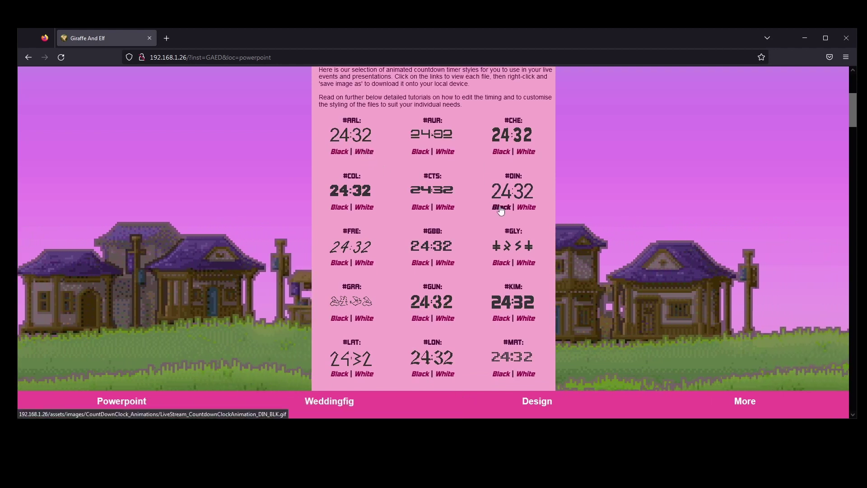
{"action": "middle_click", "coordinate": [501, 207]}
{"action": "left_click", "coordinate": [181, 39]}
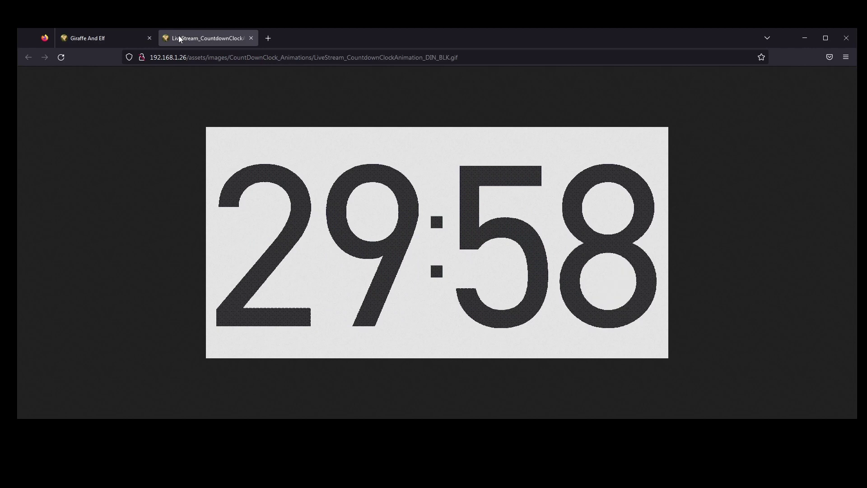
{"action": "left_click", "coordinate": [124, 37]}
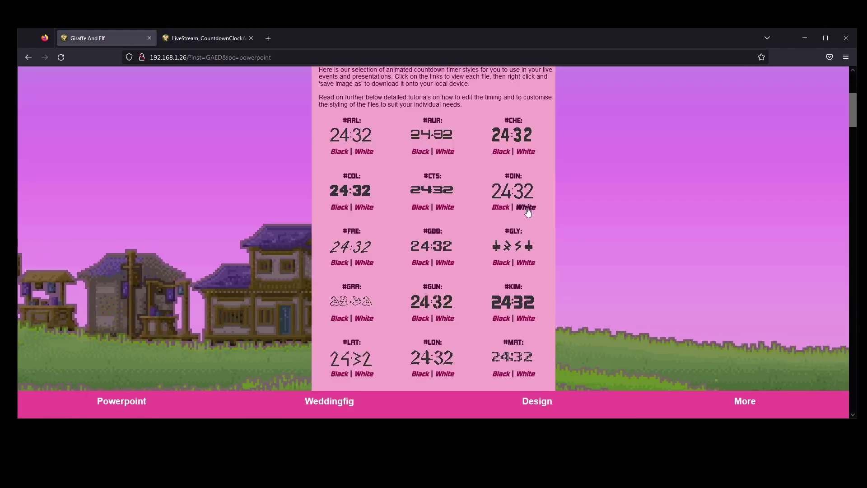
Open and view a second white countdown GIF, then browse the timer styles list again.
{"action": "middle_click", "coordinate": [365, 207]}
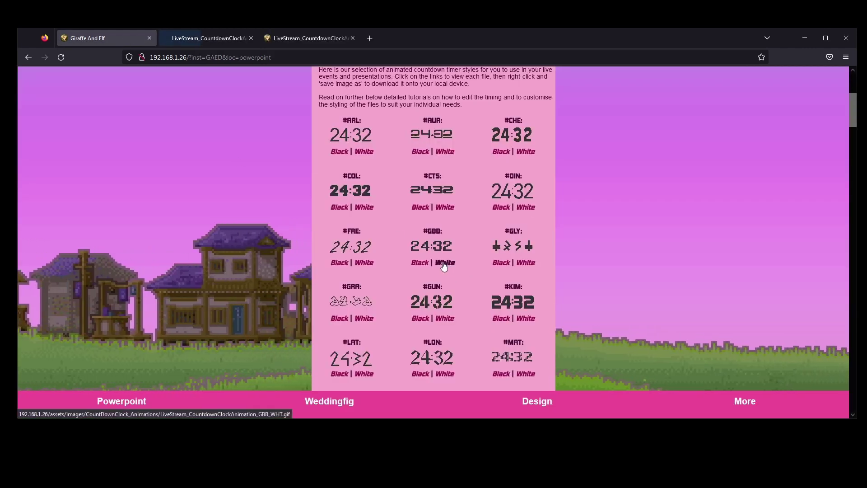
{"action": "left_click", "coordinate": [184, 39]}
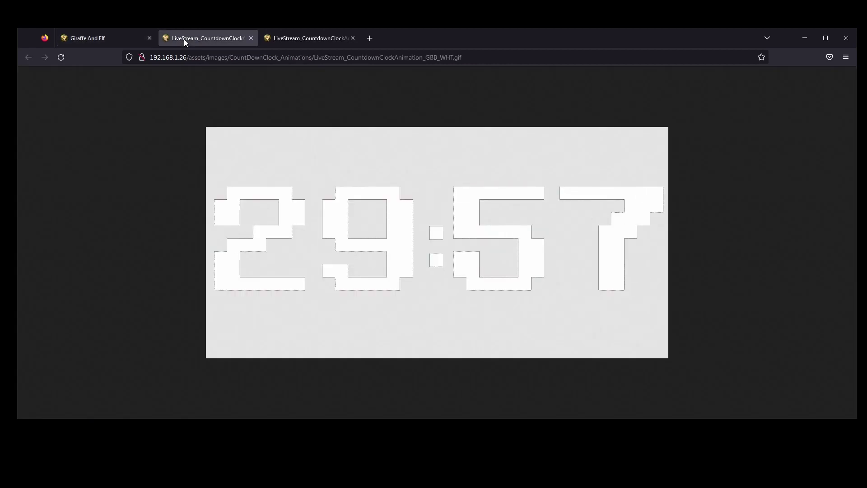
{"action": "key", "text": "ctrl+Page_Up"}
{"action": "scroll", "coordinate": [302, 185], "scroll_direction": "down", "scroll_amount": 6}
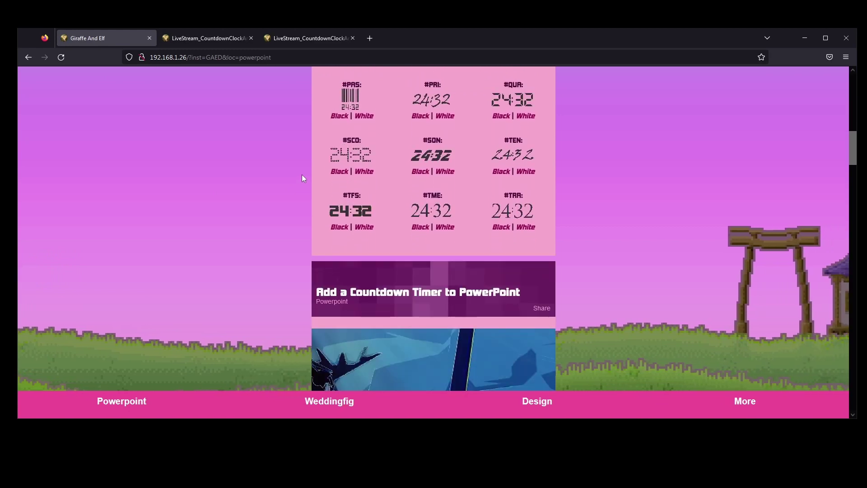
{"action": "scroll", "coordinate": [302, 177], "scroll_direction": "up", "scroll_amount": 3}
{"action": "scroll", "coordinate": [302, 178], "scroll_direction": "down", "scroll_amount": 1}
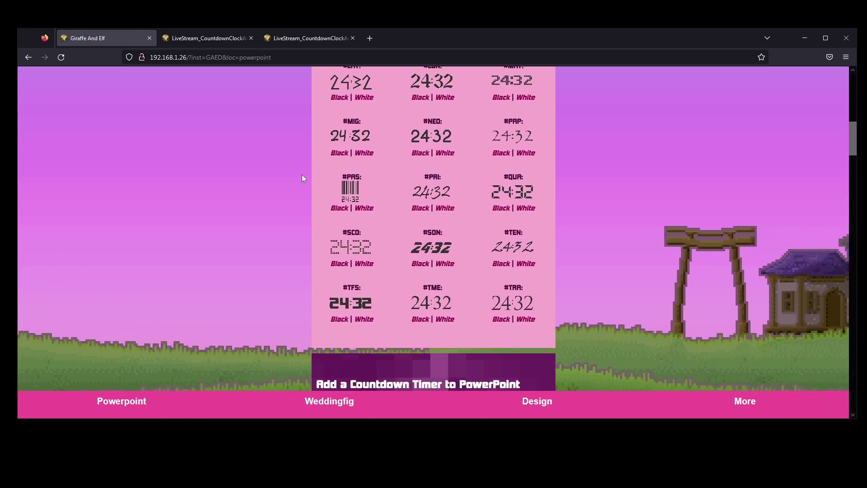
{"action": "scroll", "coordinate": [301, 178], "scroll_direction": "up", "scroll_amount": 6}
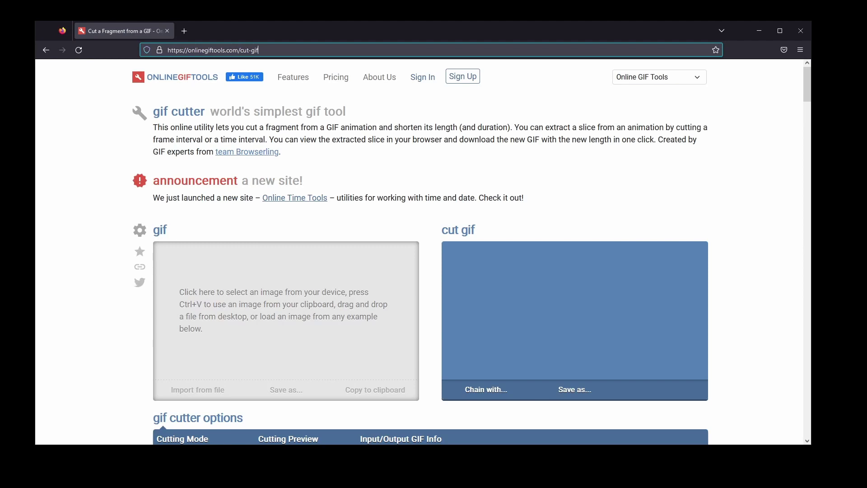
Import KIM_WHT from the CountDownClock_Animations folder into the gif cutter by pasting the folder path.
{"action": "left_click_drag", "start_coordinate": [87, 339], "coordinate": [291, 328]}
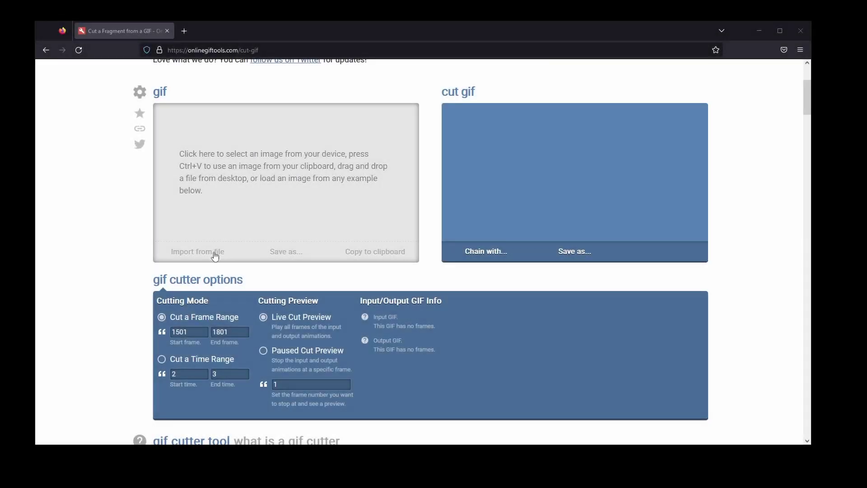
{"action": "left_click", "coordinate": [215, 257]}
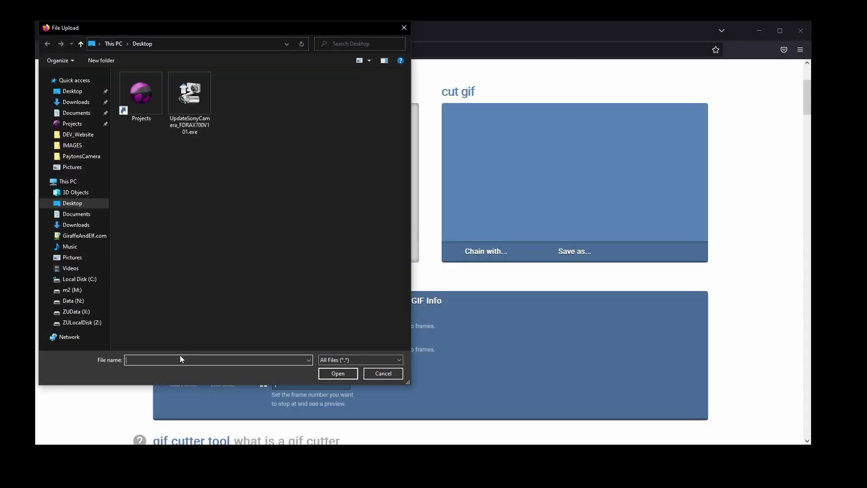
{"action": "type", "text": "N:\\Storage\\Projects\\HomeStudio\\CountDownClock_Animations"}
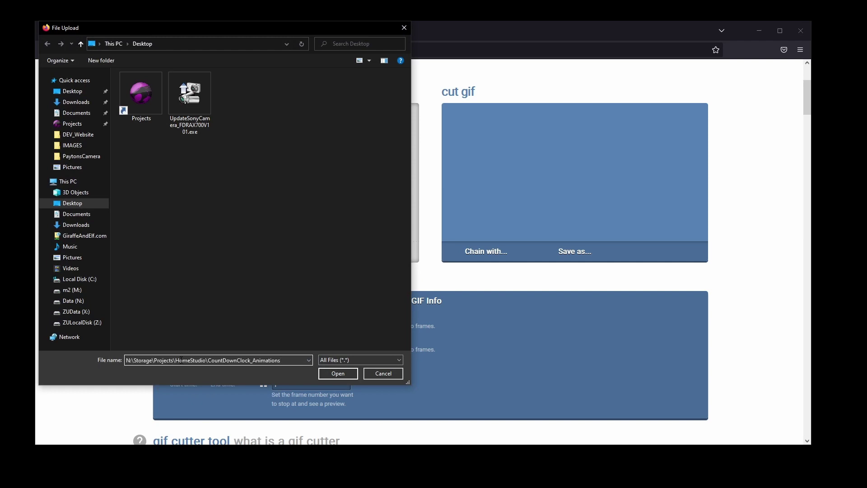
{"action": "key", "text": "Return"}
{"action": "scroll", "coordinate": [178, 248], "scroll_direction": "down", "scroll_amount": 4}
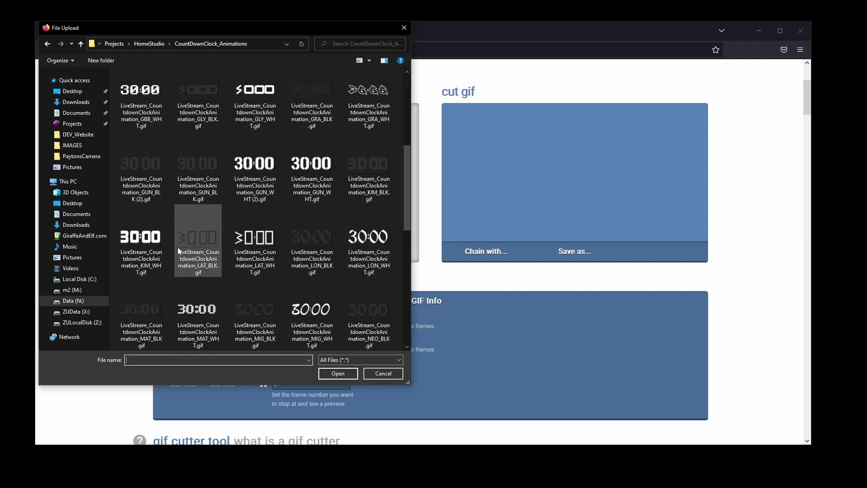
{"action": "left_click", "coordinate": [132, 238]}
{"action": "left_click", "coordinate": [337, 374]}
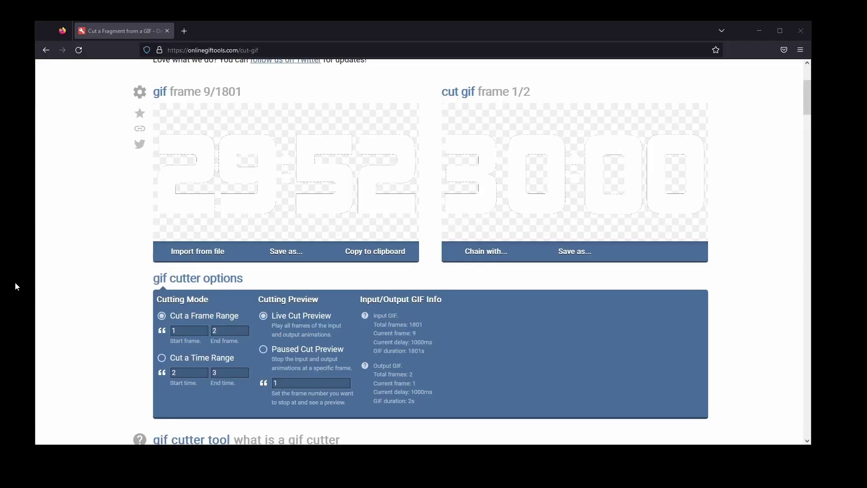
Cut the countdown to start frame 1501 and end frame 1801, then show the save options.
{"action": "double_click", "coordinate": [187, 328]}
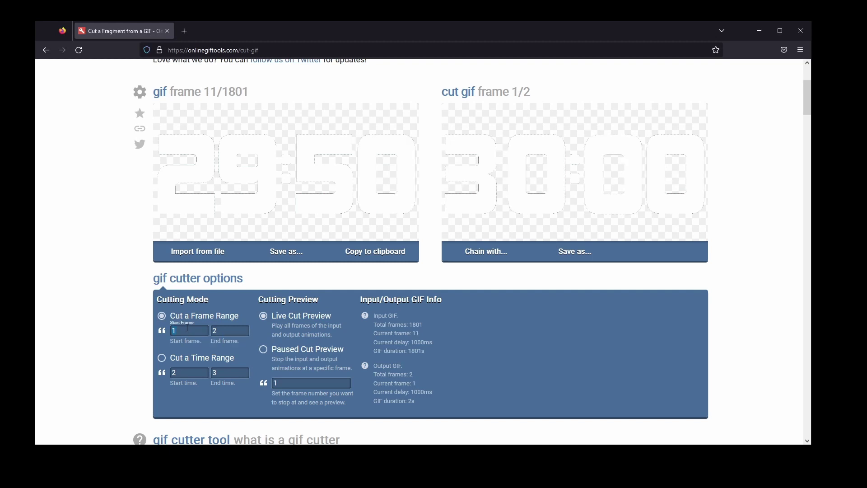
{"action": "type", "text": "1501"}
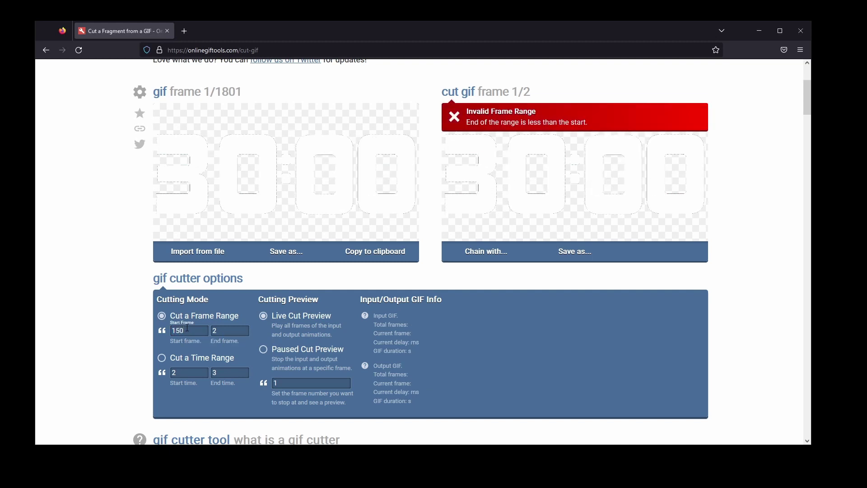
{"action": "double_click", "coordinate": [219, 332]}
{"action": "type", "text": "1801"}
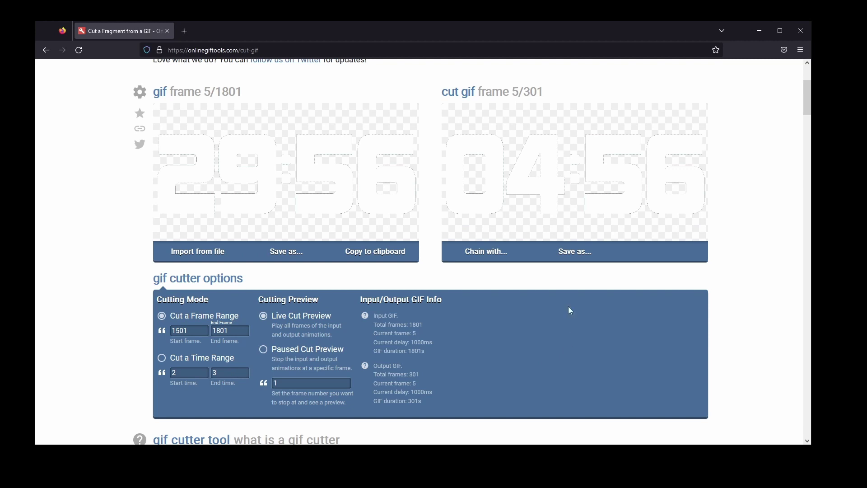
{"action": "left_click", "coordinate": [571, 253]}
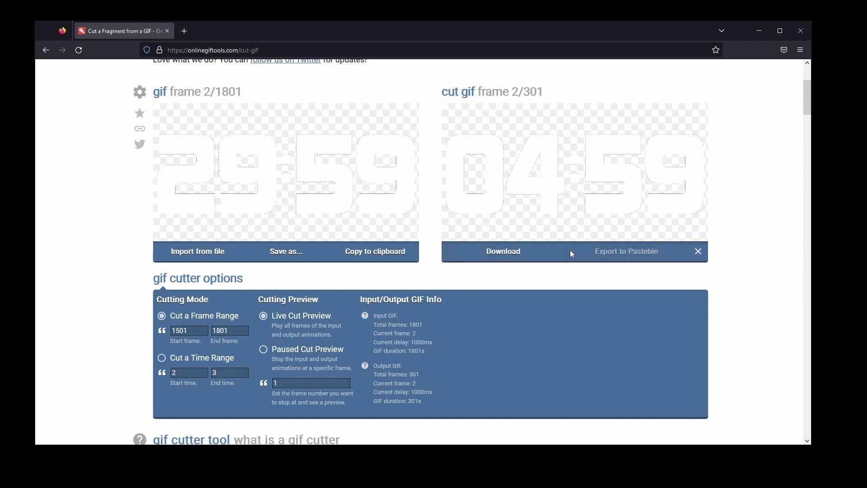
Download the 301-frame countdown GIF on the free plan into the HomeStudio TEXTURE folder.
{"action": "left_click", "coordinate": [495, 252]}
{"action": "left_click", "coordinate": [495, 255]}
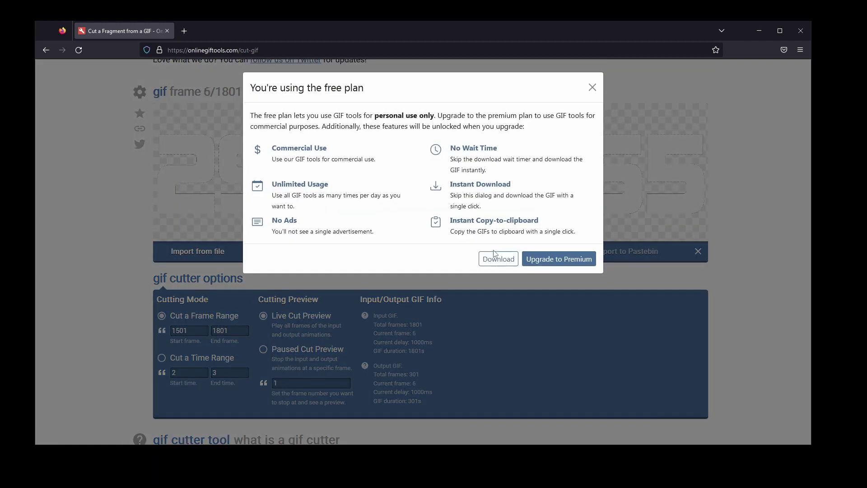
{"action": "left_click", "coordinate": [496, 255]}
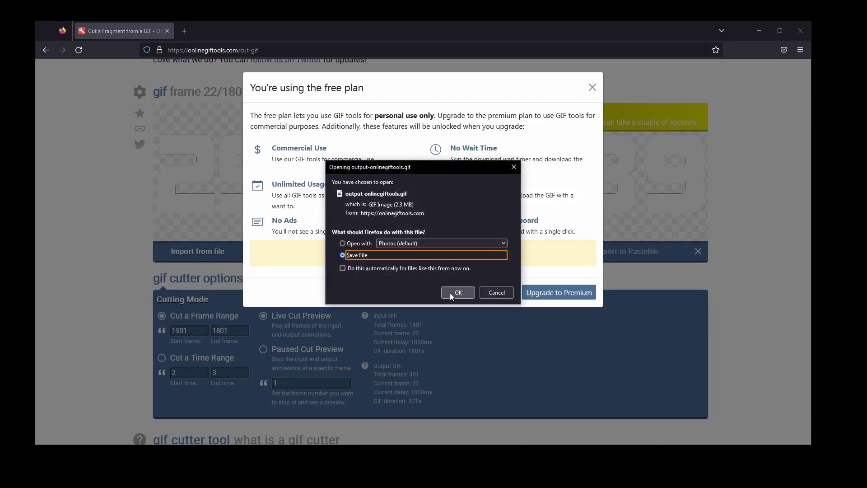
{"action": "left_click", "coordinate": [450, 292]}
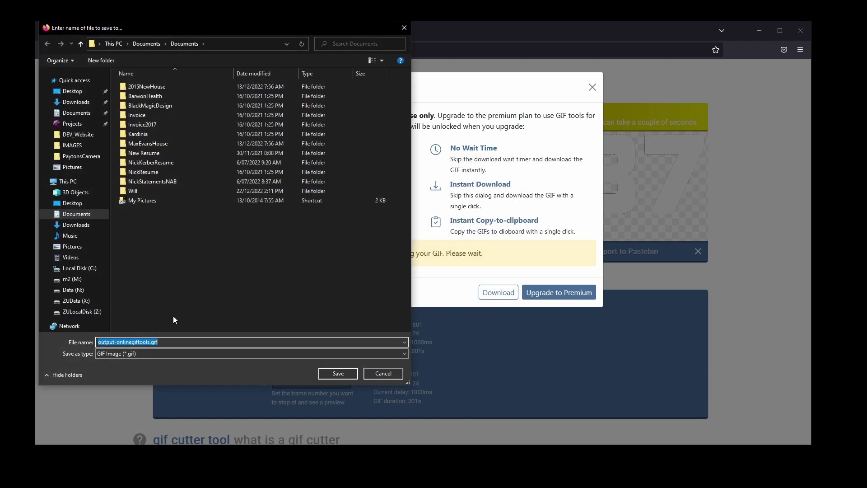
{"action": "type", "text": "N:\\Storage\\Projects\\HomeStudio\\TEXTURE"}
{"action": "key", "text": "Return"}
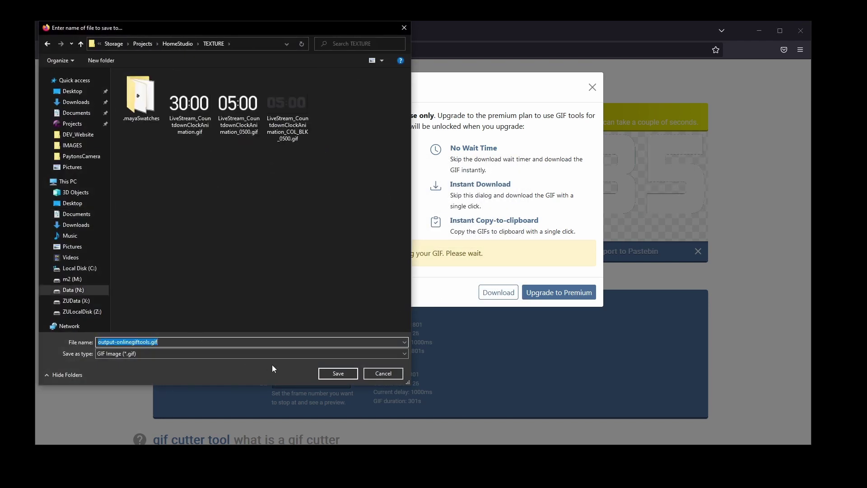
{"action": "left_click", "coordinate": [327, 374]}
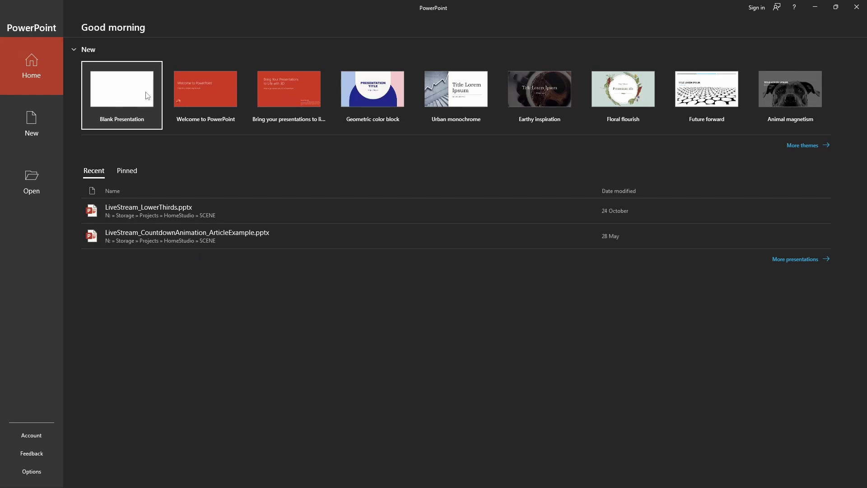
Create a blank presentation and paste the robot-dragon picture to fill the slide.
{"action": "left_click", "coordinate": [146, 95]}
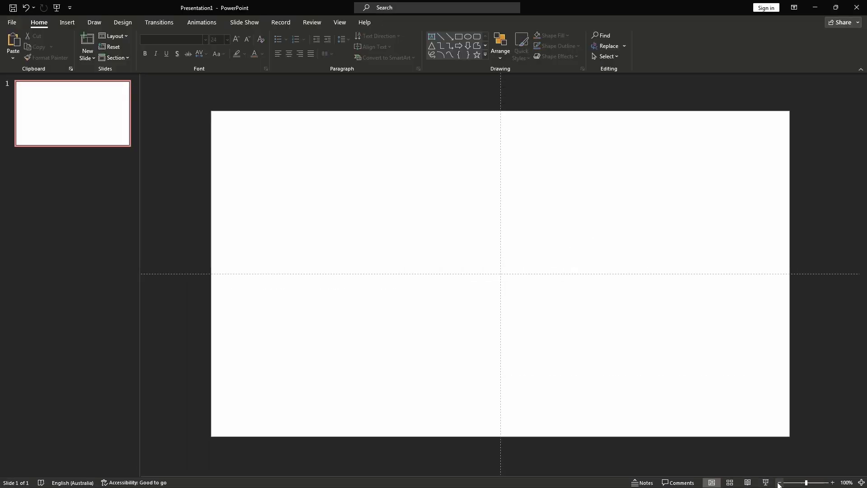
{"action": "key", "text": "ctrl+v"}
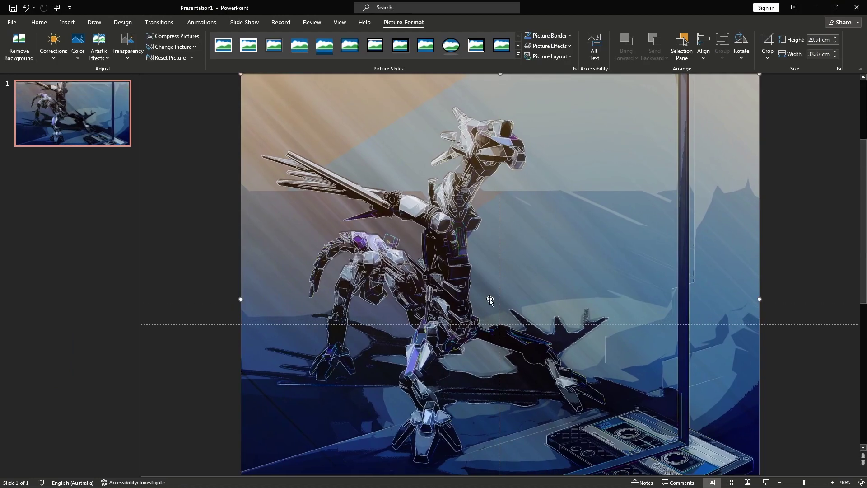
{"action": "left_click", "coordinate": [174, 140]}
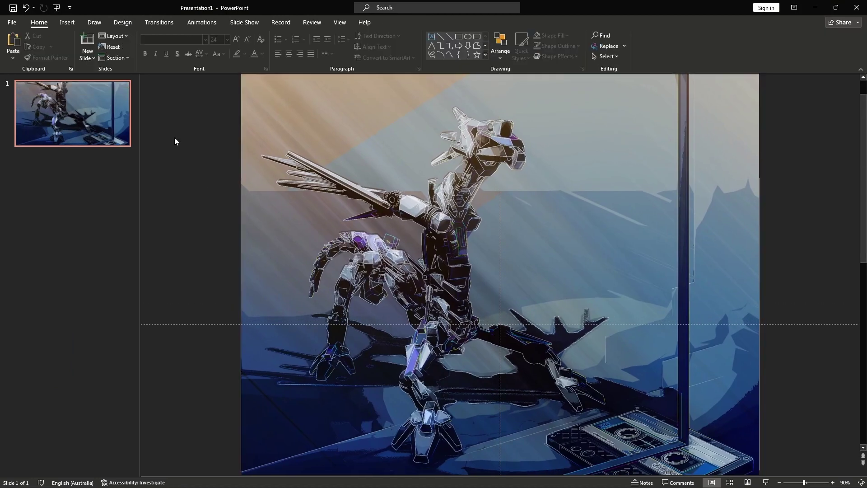
Draw a text box across the middle of the slide.
{"action": "left_click", "coordinate": [67, 23]}
{"action": "left_click", "coordinate": [412, 45]}
{"action": "mouse_move", "coordinate": [218, 154]}
{"action": "left_mouse_down"}
{"action": "mouse_move", "coordinate": [270, 221]}
{"action": "mouse_move", "coordinate": [465, 247]}
{"action": "left_mouse_up"}
Type the 'Welcome to our Stream' title in light Kimberley 36 pt, placed at the upper right.
{"action": "type", "text": "Welcome"}
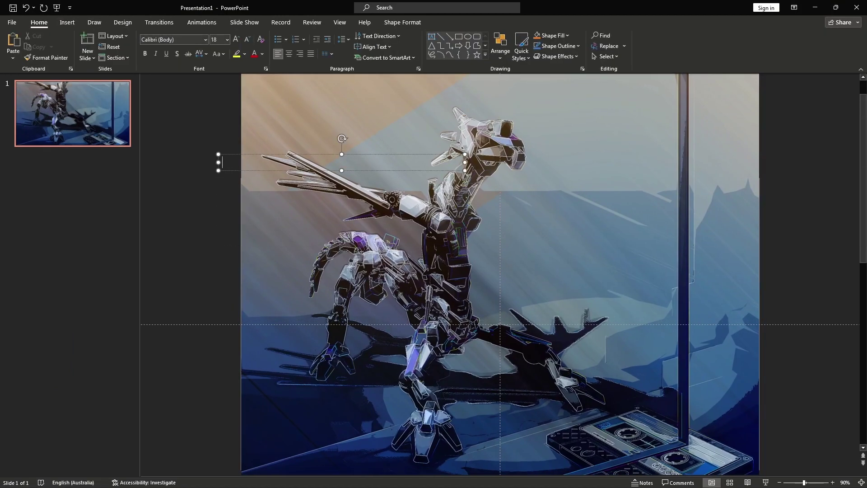
{"action": "left_click", "coordinate": [205, 39]}
{"action": "scroll", "coordinate": [200, 147], "scroll_direction": "down", "scroll_amount": 20}
{"action": "scroll", "coordinate": [201, 147], "scroll_direction": "down", "scroll_amount": 5}
{"action": "left_click", "coordinate": [177, 182]}
{"action": "left_click", "coordinate": [263, 53]}
{"action": "left_click", "coordinate": [256, 79]}
{"action": "left_click", "coordinate": [236, 40]}
{"action": "left_click", "coordinate": [237, 39]}
{"action": "left_click", "coordinate": [236, 40]}
{"action": "left_click", "coordinate": [237, 39]}
{"action": "left_click", "coordinate": [247, 39]}
{"action": "left_click_drag", "start_coordinate": [316, 155], "coordinate": [619, 212]}
{"action": "left_click", "coordinate": [213, 223]}
Add a light, right-aligned 'Show Starts in' caption at the lower right of the slide.
{"action": "left_click", "coordinate": [432, 36]}
{"action": "left_click_drag", "start_coordinate": [374, 217], "coordinate": [197, 232]}
{"action": "type", "text": "Show"}
{"action": "left_click", "coordinate": [262, 54]}
{"action": "left_click", "coordinate": [256, 79]}
{"action": "left_click", "coordinate": [214, 217]}
{"action": "left_click", "coordinate": [214, 217]}
{"action": "key", "text": "ctrl+r"}
{"action": "left_click_drag", "start_coordinate": [214, 217], "coordinate": [569, 331]}
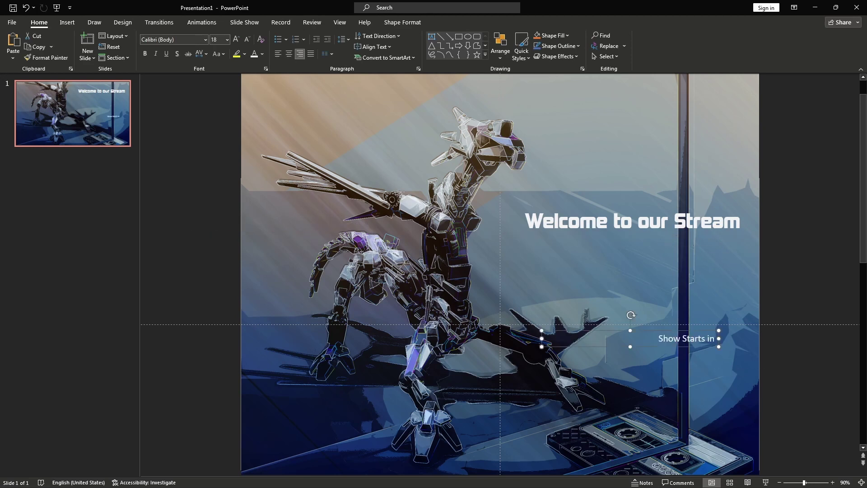
Paste the 05:00 countdown GIF and shrink it into the lower-right corner.
{"action": "key", "text": "ctrl+v"}
{"action": "left_click_drag", "start_coordinate": [300, 418], "coordinate": [583, 333]}
{"action": "left_click", "coordinate": [172, 159]}
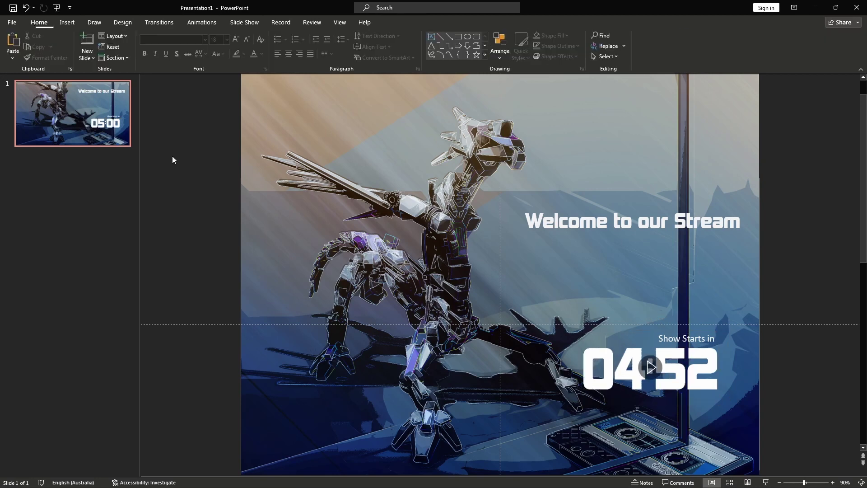
Run the slide show to watch the countdown tick, then select the GIF's Picture Format options.
{"action": "key", "text": "F5"}
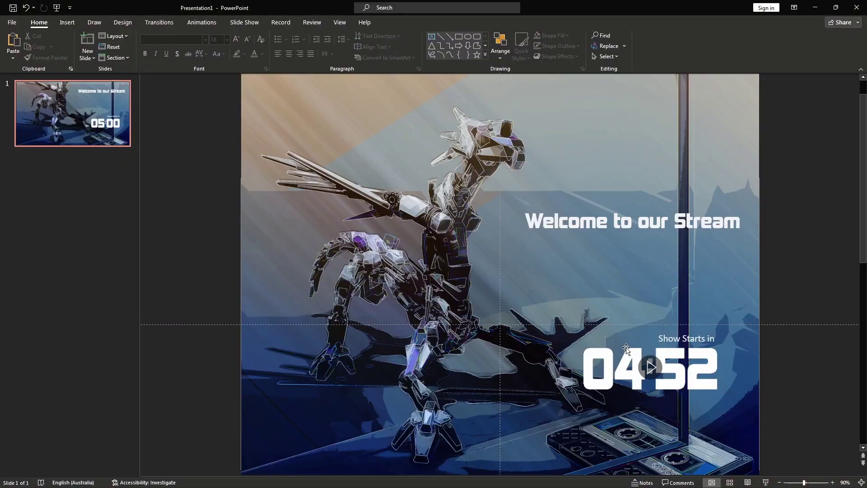
{"action": "left_click", "coordinate": [627, 349]}
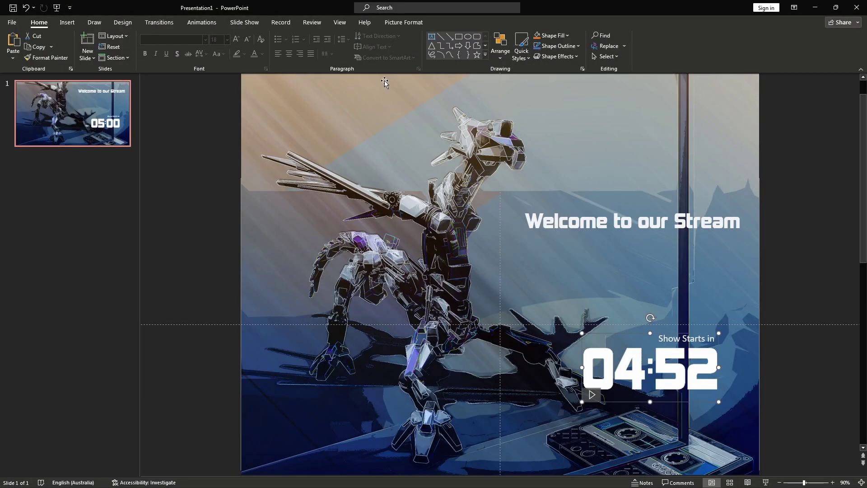
{"action": "left_click", "coordinate": [394, 23]}
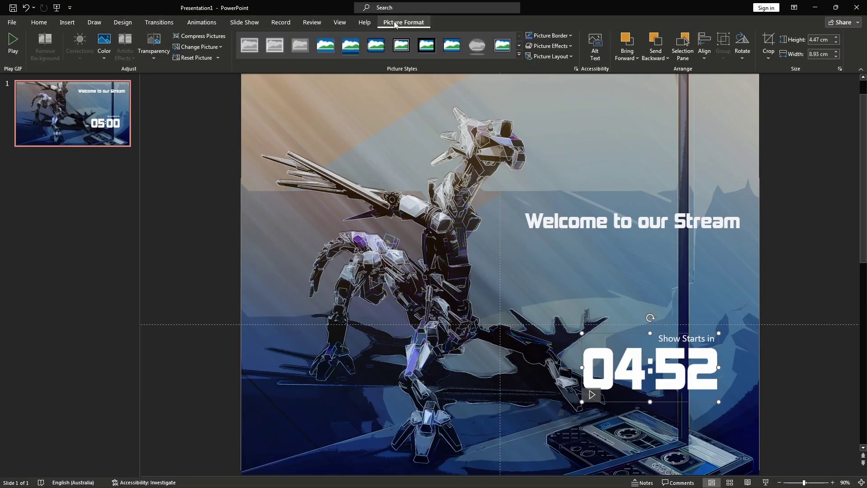
{"action": "left_click", "coordinate": [104, 45]}
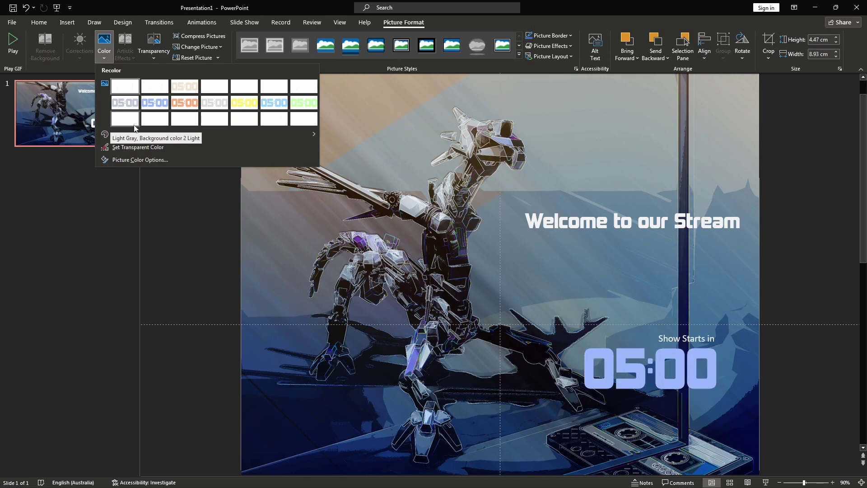
{"action": "mouse_move", "coordinate": [123, 134]}
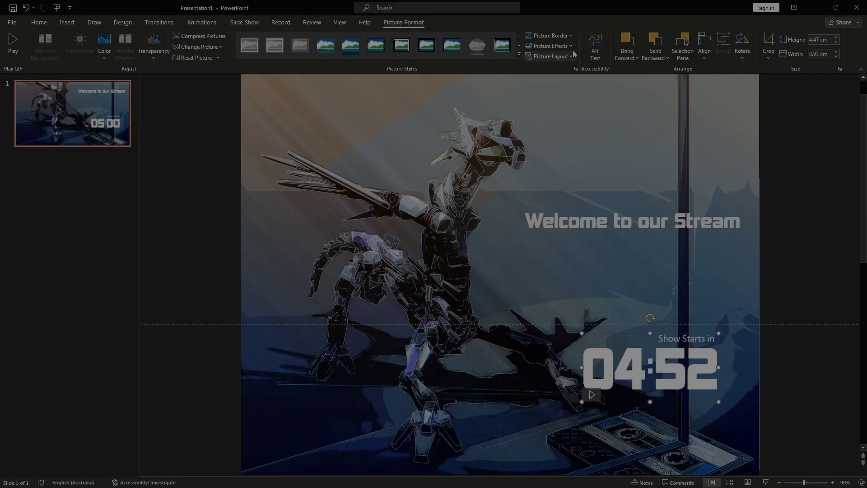
{"action": "left_click", "coordinate": [572, 46]}
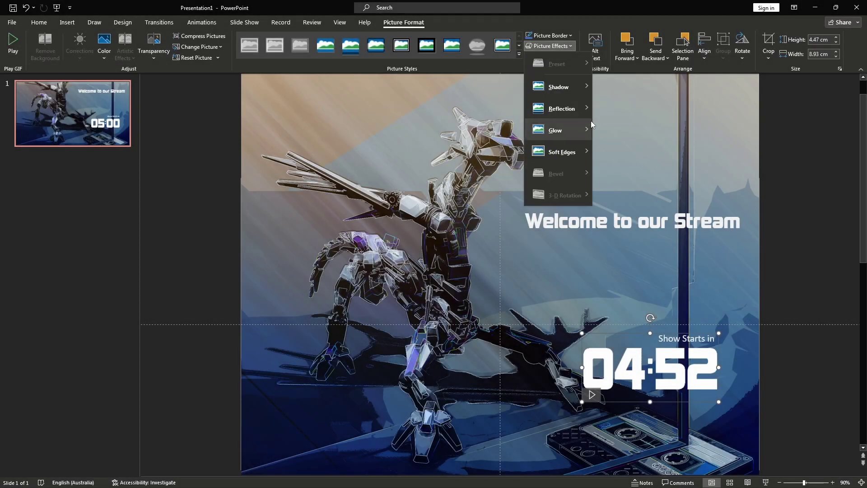
{"action": "mouse_move", "coordinate": [586, 128]}
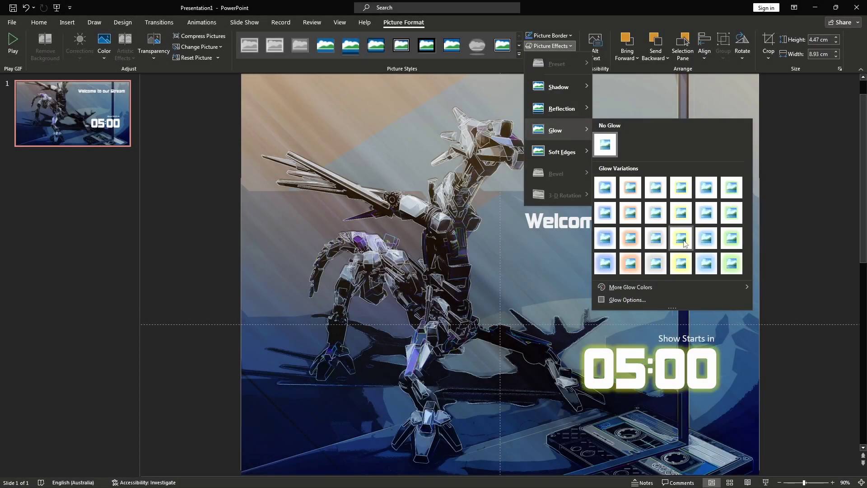
{"action": "left_click", "coordinate": [605, 239]}
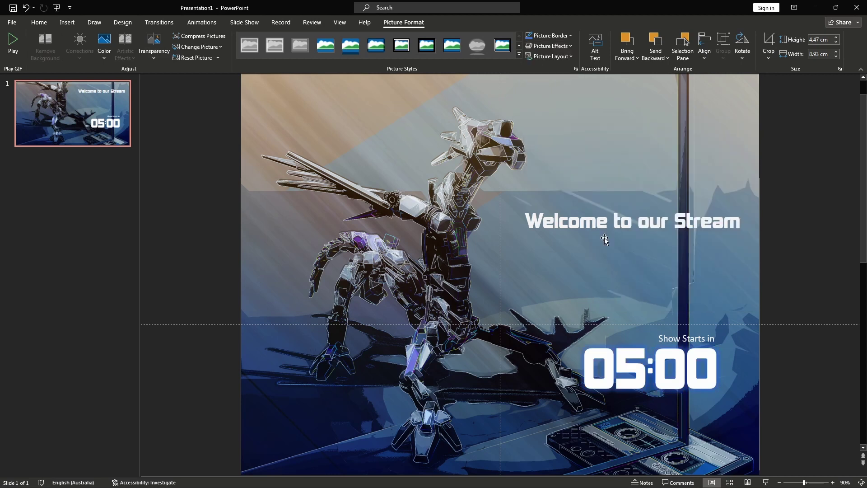
{"action": "left_click", "coordinate": [572, 47]}
{"action": "mouse_move", "coordinate": [591, 113]}
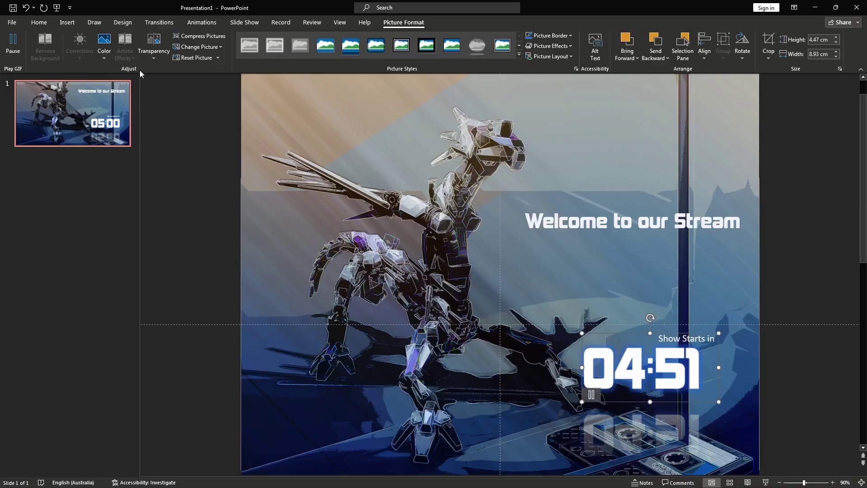
{"action": "left_click", "coordinate": [106, 57]}
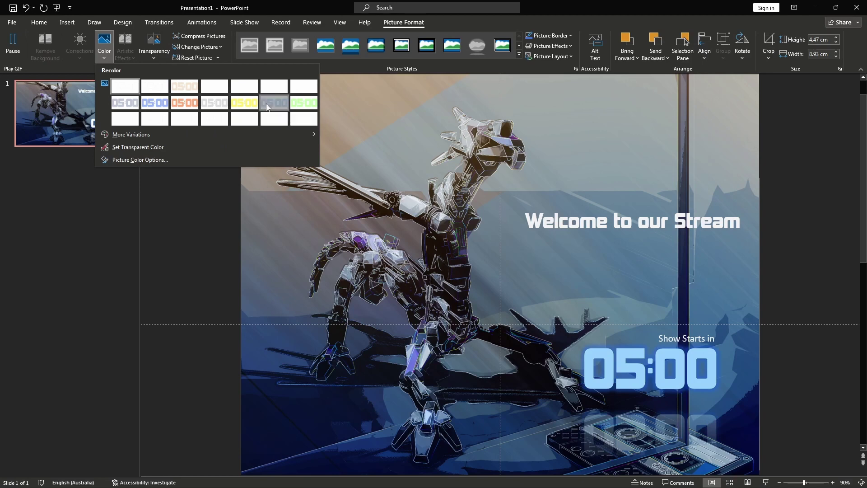
{"action": "left_click", "coordinate": [267, 105]}
{"action": "left_click", "coordinate": [202, 264]}
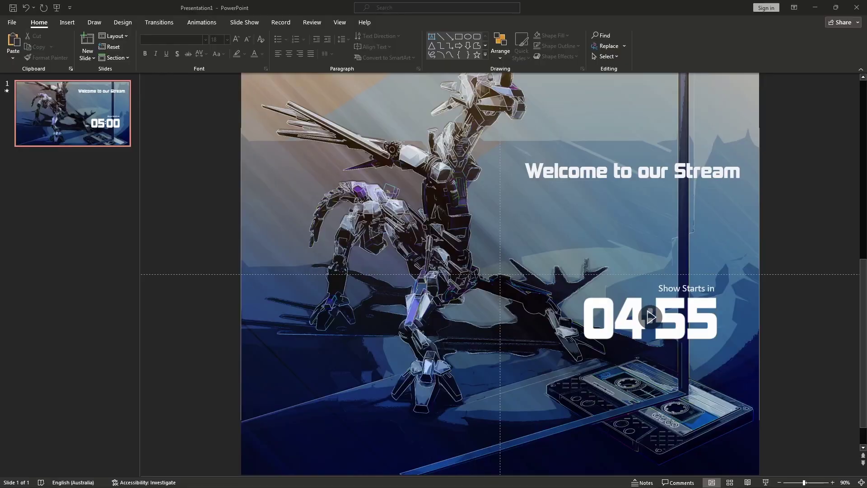
Duplicate slide 1 and delete the countdown GIF from the first slide.
{"action": "right_click", "coordinate": [79, 103]}
{"action": "left_click", "coordinate": [116, 190]}
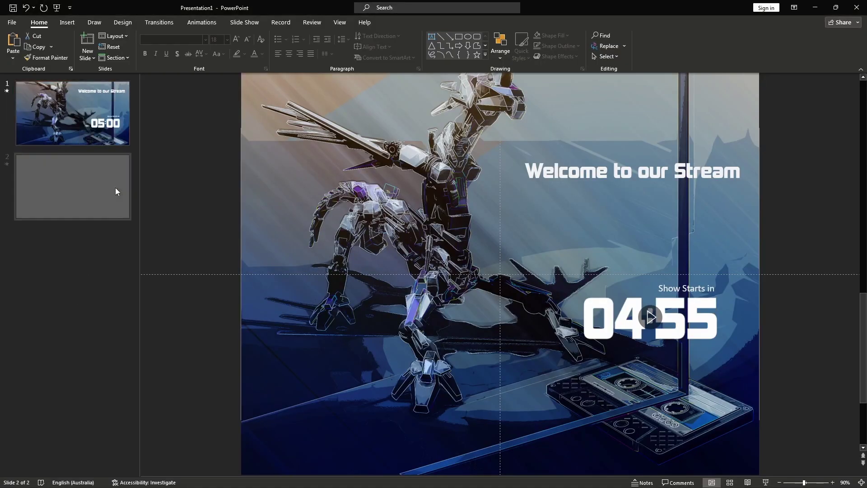
{"action": "left_click", "coordinate": [71, 118]}
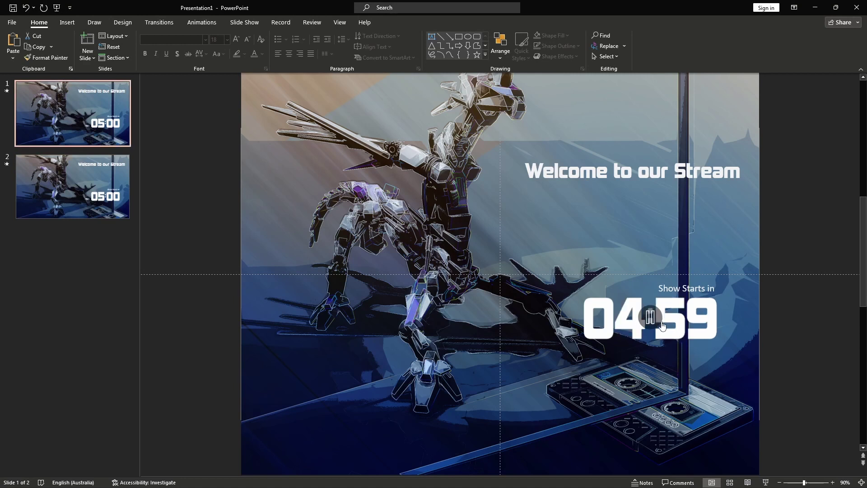
{"action": "key", "text": "Delete"}
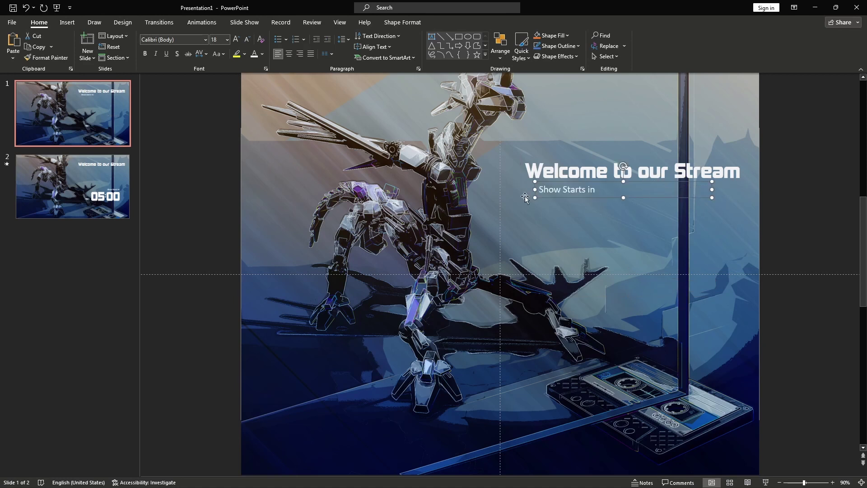
Change slide 1's subtitle to 'Presentation to begin shortly' and apply a slide transition.
{"action": "triple_click", "coordinate": [535, 183]}
{"action": "type", "text": "Presentation to begin shortly"}
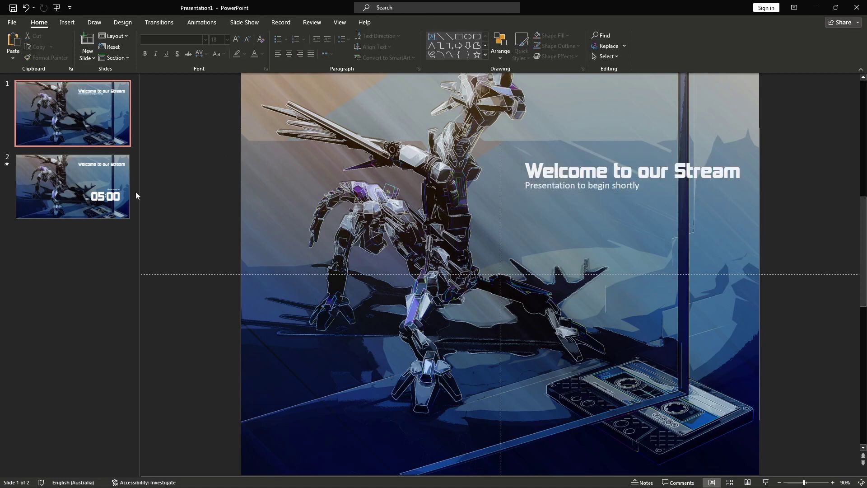
{"action": "left_click", "coordinate": [159, 22]}
{"action": "left_click", "coordinate": [126, 45]}
Centre-align the 'Show Starts in' caption on slide 2 beneath the title.
{"action": "left_click", "coordinate": [70, 179]}
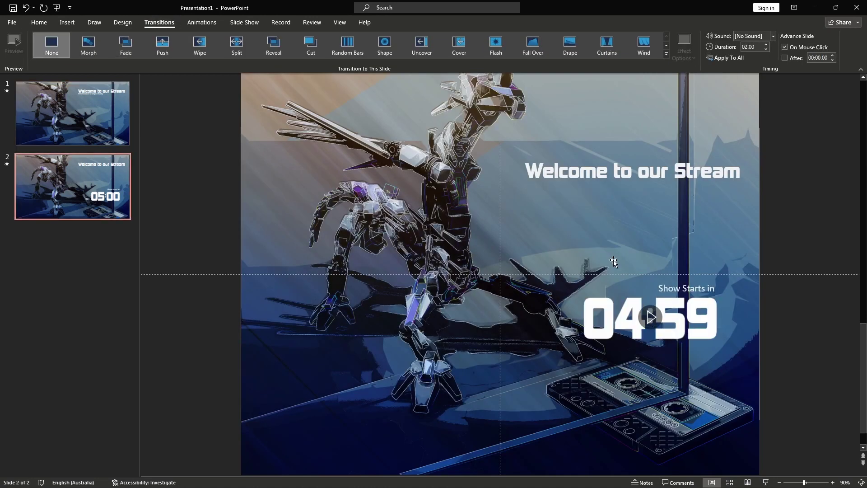
{"action": "left_click", "coordinate": [679, 290]}
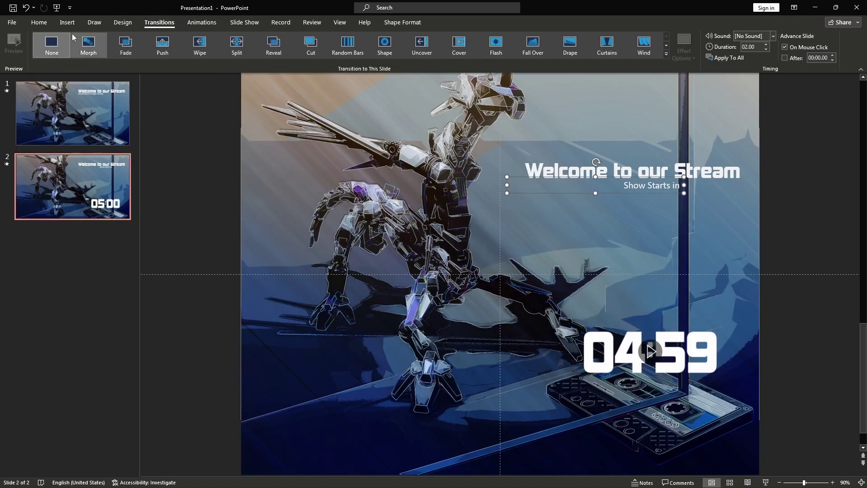
{"action": "left_click", "coordinate": [39, 22]}
{"action": "left_click", "coordinate": [287, 53]}
{"action": "key", "text": "ctrl+z"}
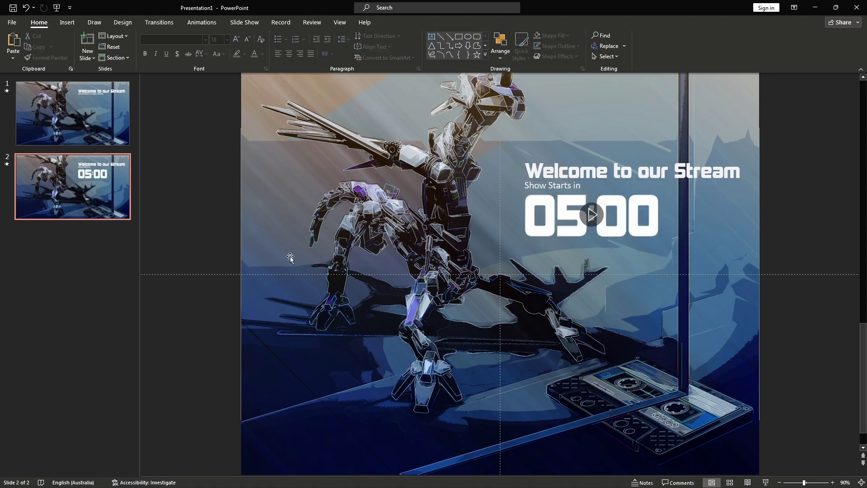
Add a third slide, delete its placeholders and give it a solid black background.
{"action": "right_click", "coordinate": [73, 255]}
{"action": "left_click", "coordinate": [97, 292]}
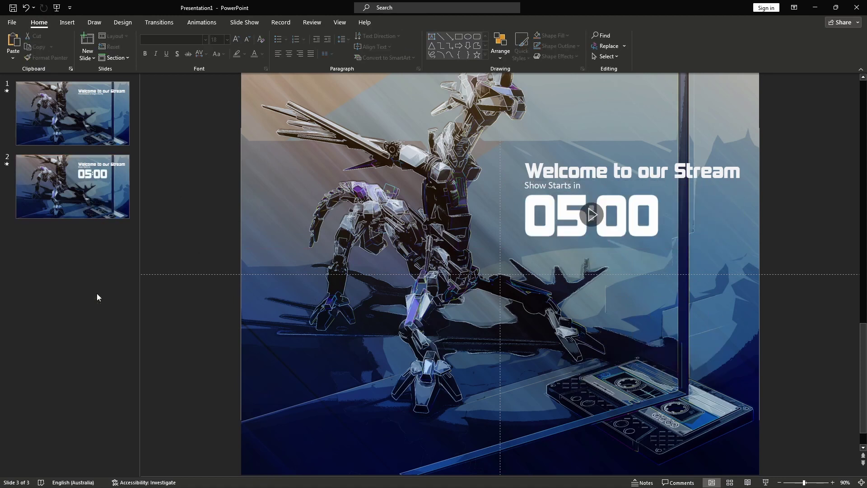
{"action": "left_click", "coordinate": [294, 144]}
{"action": "key", "text": "Delete"}
{"action": "left_click", "coordinate": [312, 207]}
{"action": "key", "text": "Delete"}
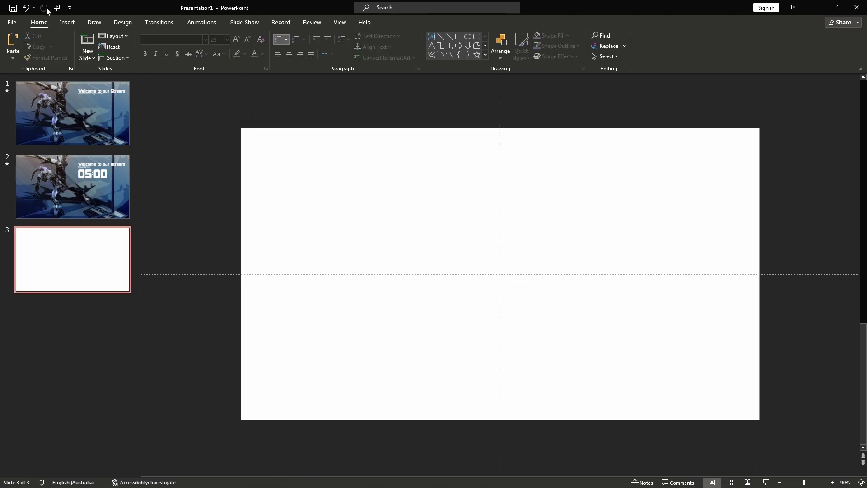
{"action": "left_click", "coordinate": [120, 22]}
{"action": "left_click", "coordinate": [828, 45]}
{"action": "left_click", "coordinate": [848, 194]}
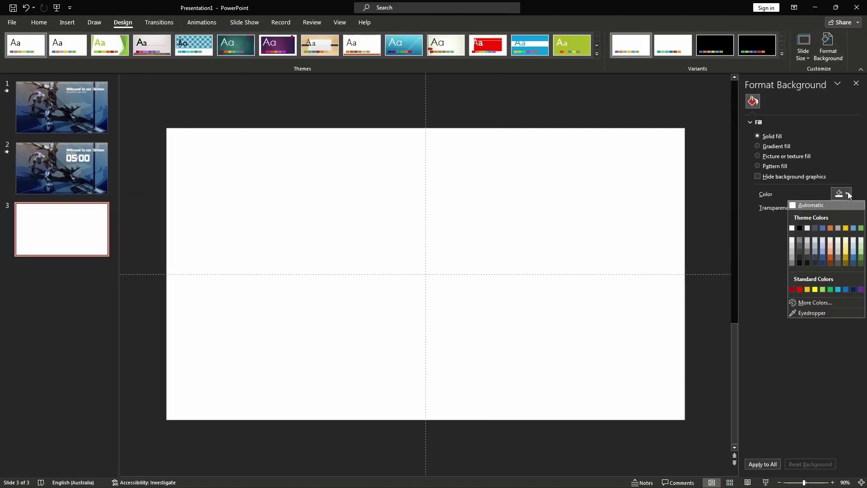
{"action": "left_click", "coordinate": [800, 228]}
{"action": "left_click", "coordinate": [857, 83]}
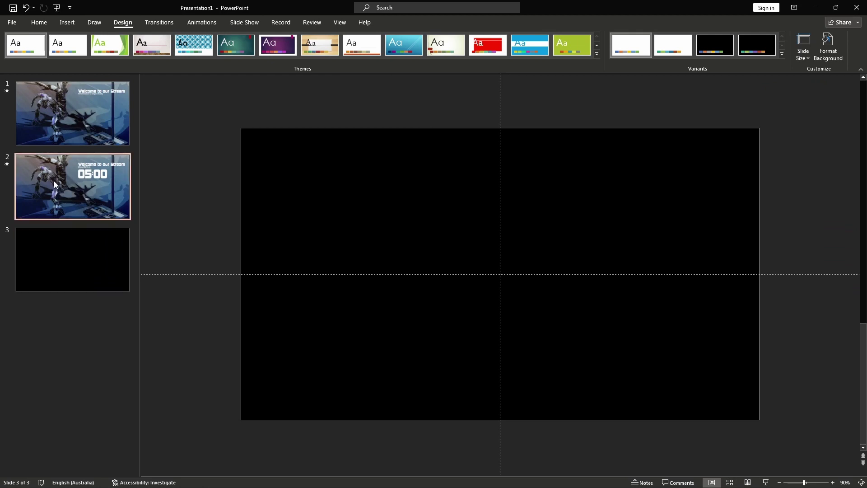
Give slide 2's countdown GIF a Fade animation and start the slide show.
{"action": "left_click", "coordinate": [55, 184]}
{"action": "left_click", "coordinate": [571, 208]}
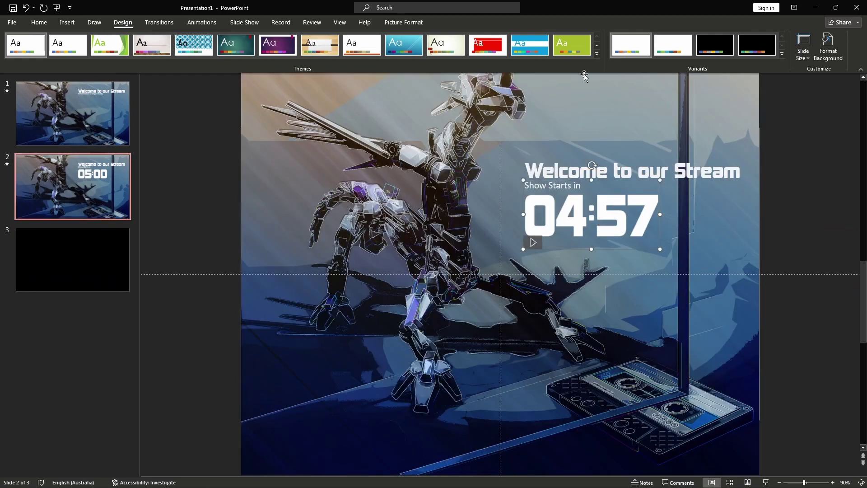
{"action": "left_click", "coordinate": [195, 25]}
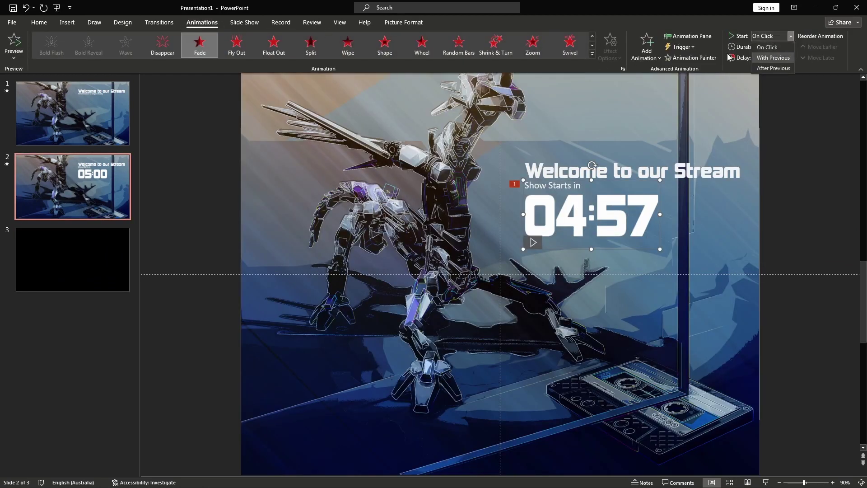
{"action": "left_click", "coordinate": [195, 48]}
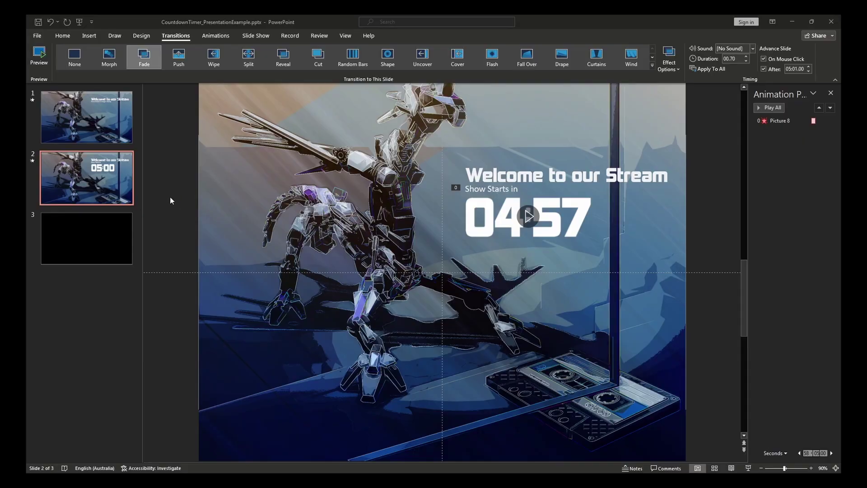
{"action": "key", "text": "F5"}
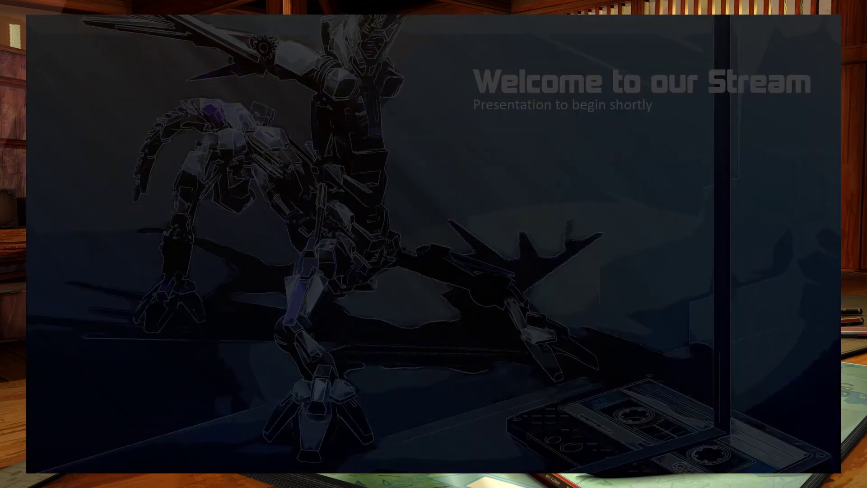